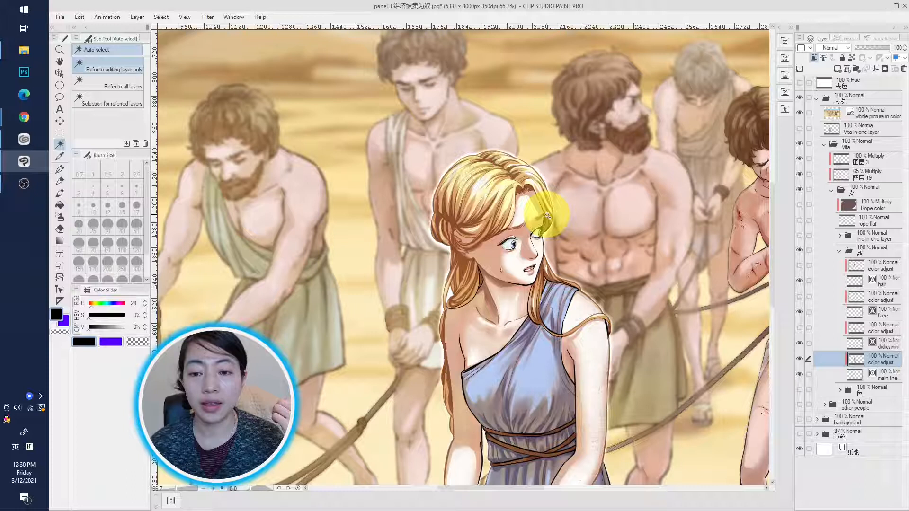
# - Examine the blonde woman's coloured line art up close and within the whole illustration
pyautogui.scroll(-2, 547, 215)
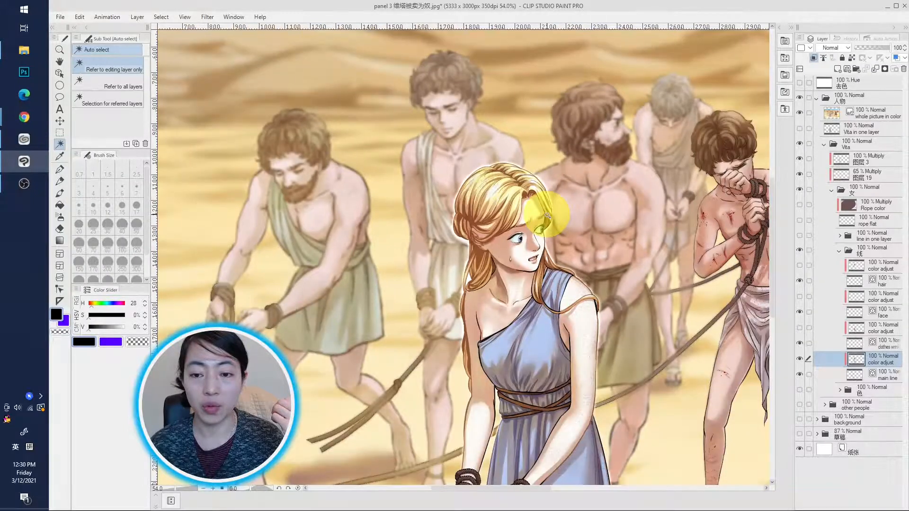
pyautogui.scroll(-1, 545, 211)
pyautogui.moveTo(473, 487); pyautogui.dragTo(507, 488)
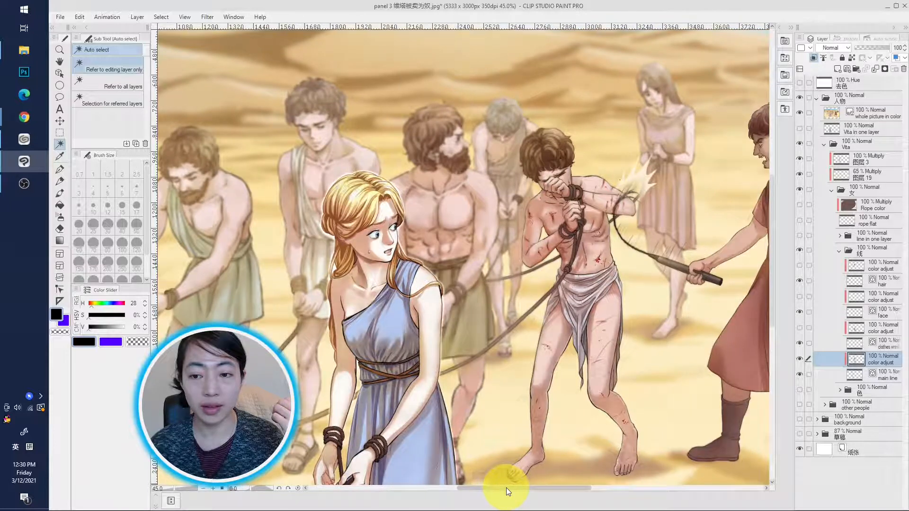
pyautogui.scroll(1, 345, 341)
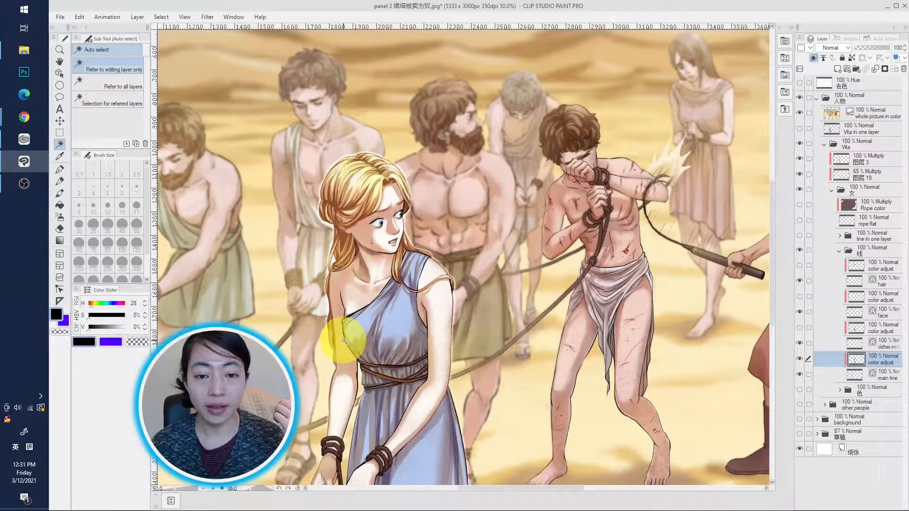
pyautogui.scroll(3, 335, 334)
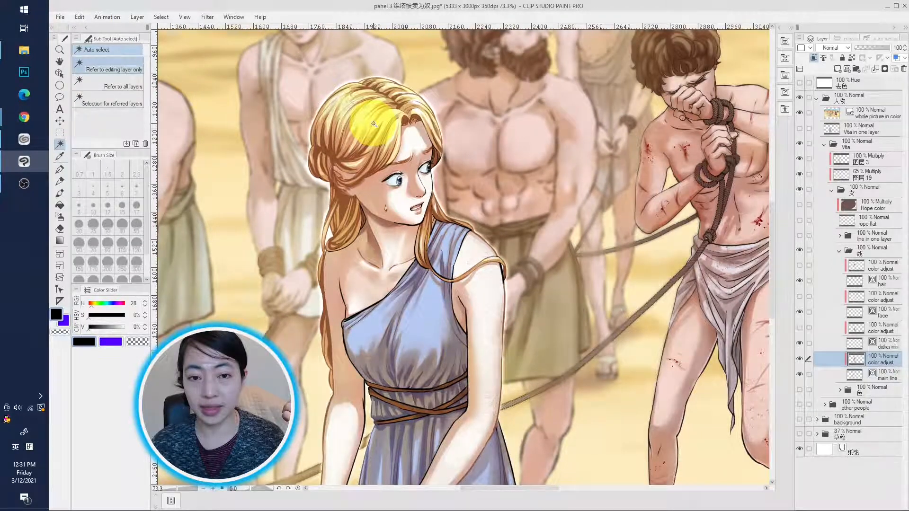
pyautogui.scroll(1, 374, 124)
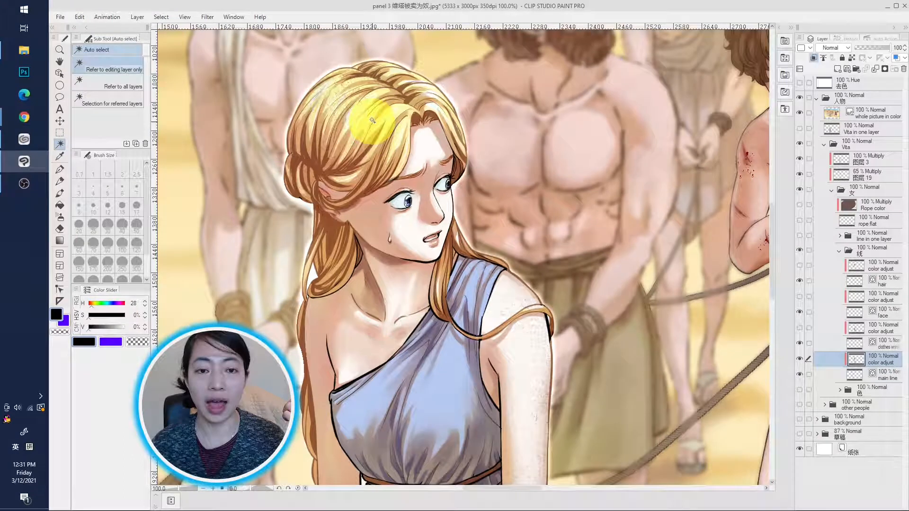
pyautogui.scroll(1, 372, 120)
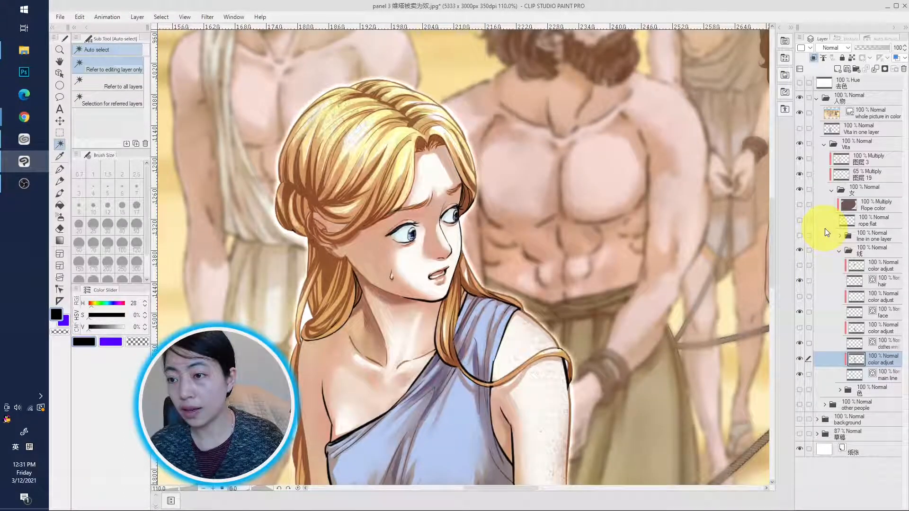
# - Hide the "whole picture in color" layer and show the "Vita in one layer" layer to isolate the coloured woman
pyautogui.click(799, 112)
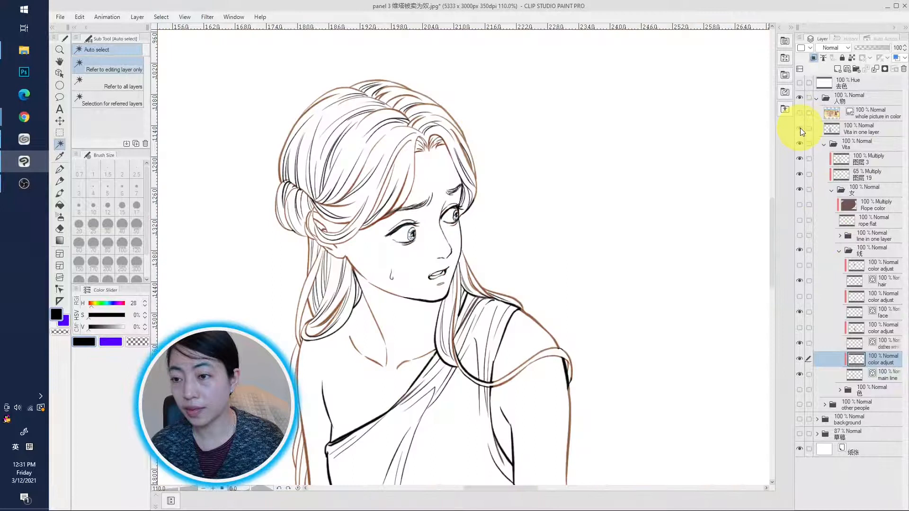
pyautogui.click(800, 128)
pyautogui.moveTo(773, 273); pyautogui.dragTo(772, 256)
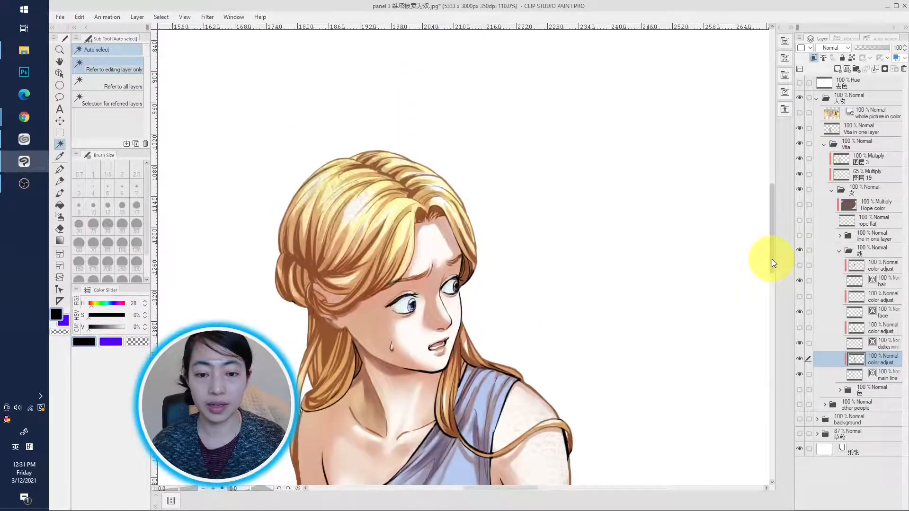
pyautogui.scroll(-4, 377, 255)
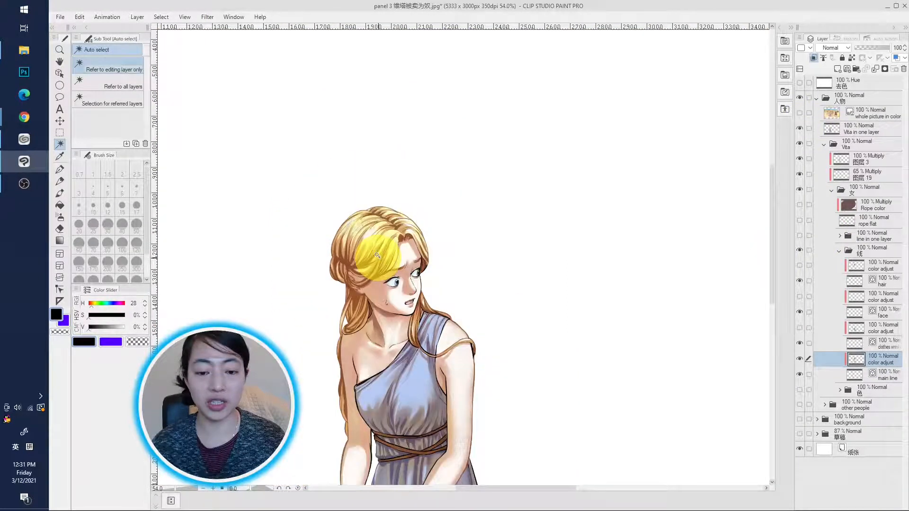
pyautogui.scroll(7, 362, 291)
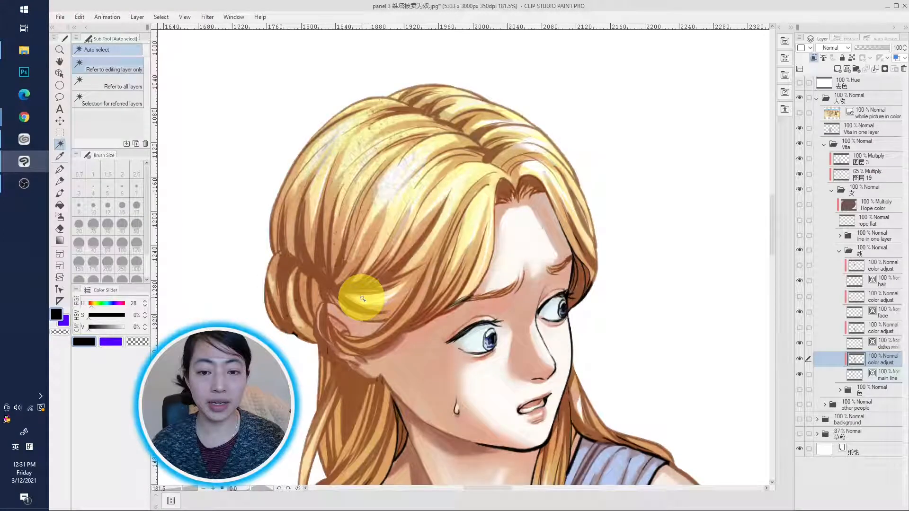
pyautogui.scroll(-1, 362, 299)
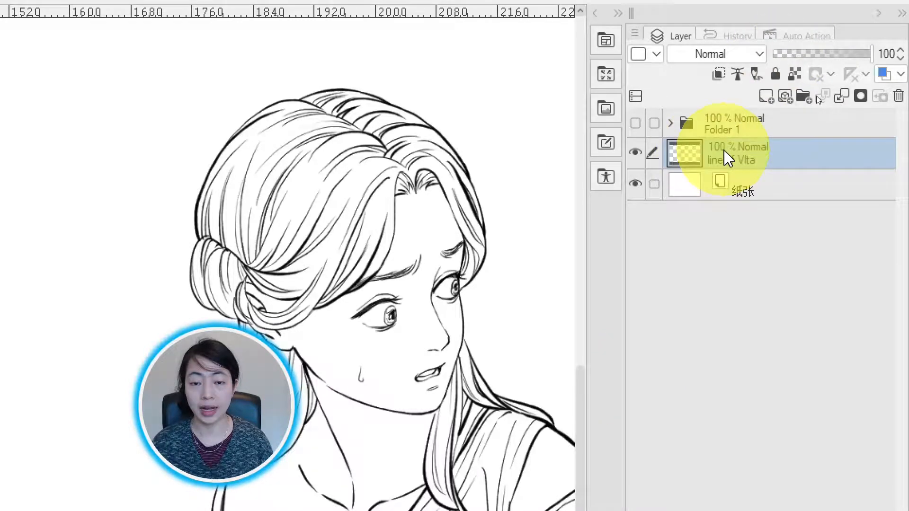
# - Lock transparent pixels on the "line of VIta" layer and brush red over the woman's hair lines
pyautogui.rightClick(684, 156)
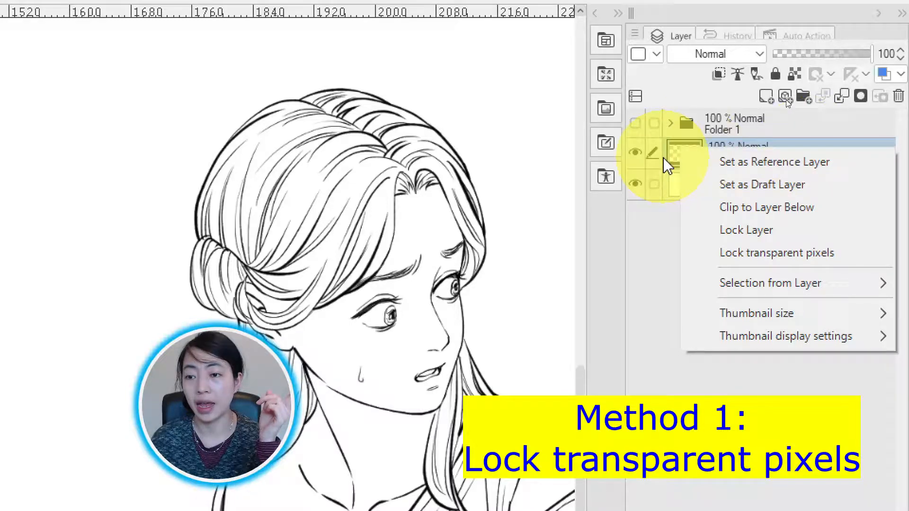
pyautogui.click(746, 262)
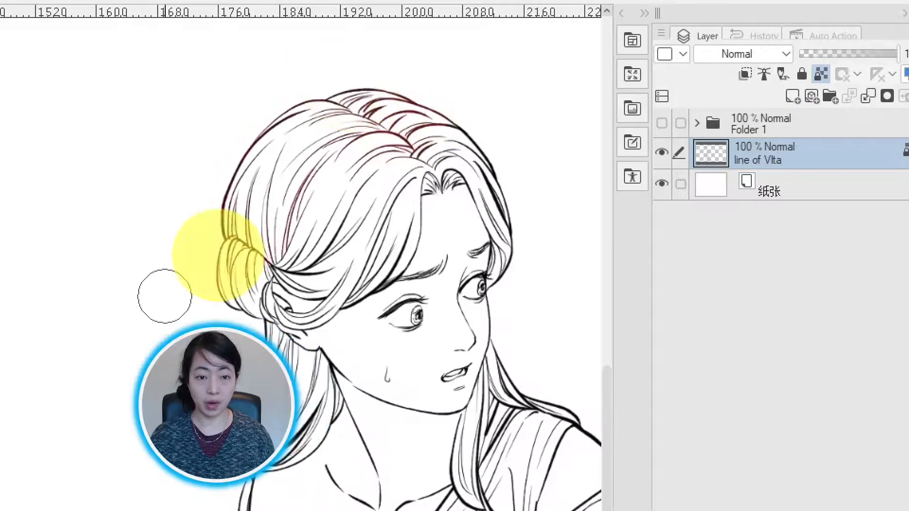
pyautogui.moveTo(138, 296); pyautogui.dragTo(261, 200)
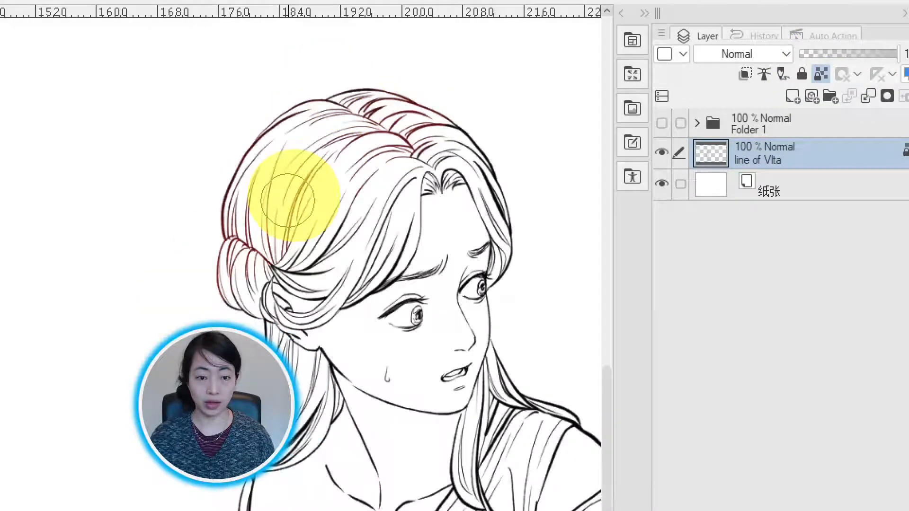
pyautogui.moveTo(287, 200)
pyautogui.mouseDown()
pyautogui.moveTo(261, 255)
pyautogui.moveTo(340, 253)
pyautogui.moveTo(312, 271)
pyautogui.mouseUp()
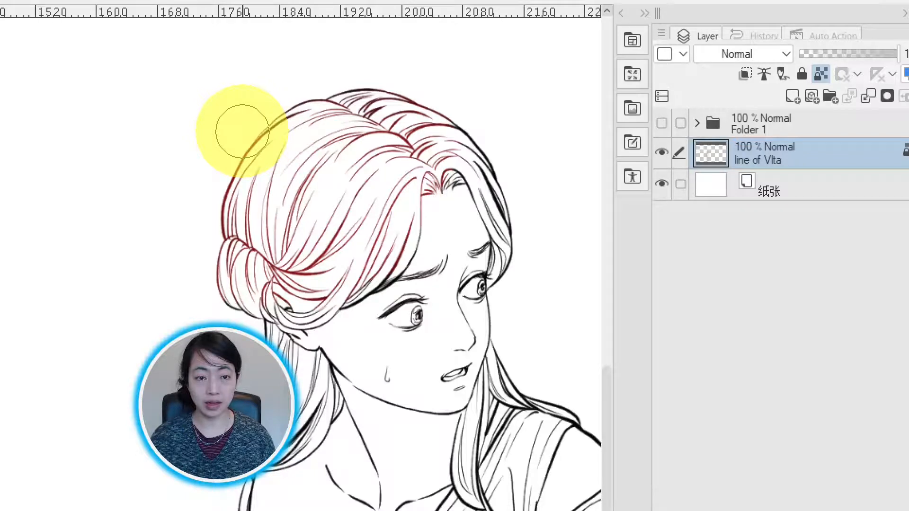
pyautogui.moveTo(243, 131)
pyautogui.mouseDown()
pyautogui.moveTo(319, 196)
pyautogui.moveTo(279, 262)
pyautogui.moveTo(315, 278)
pyautogui.mouseUp()
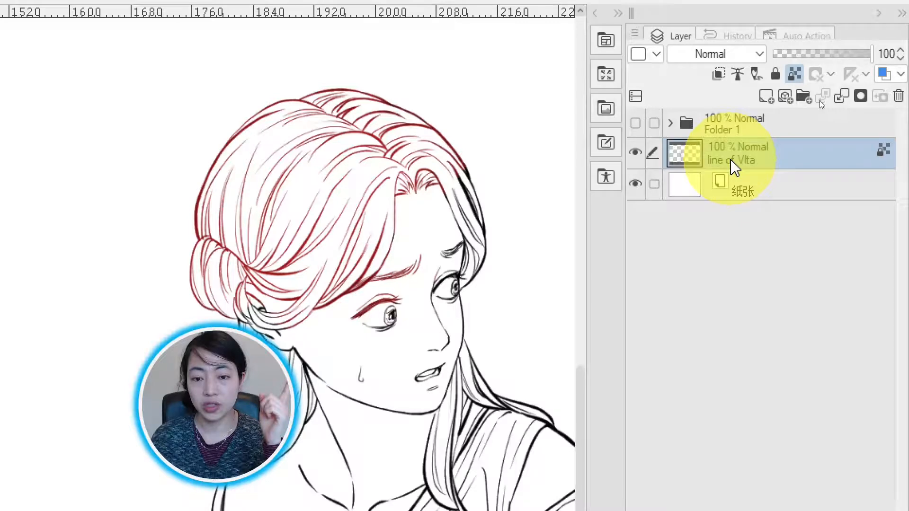
pyautogui.click(635, 152)
pyautogui.click(635, 152)
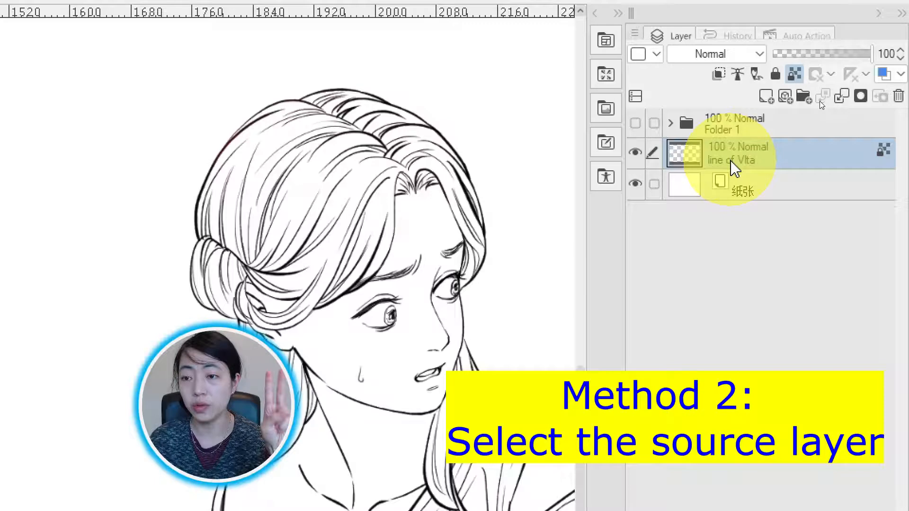
# - Create a selection from the contents of the "line of VIta" layer
pyautogui.rightClick(733, 167)
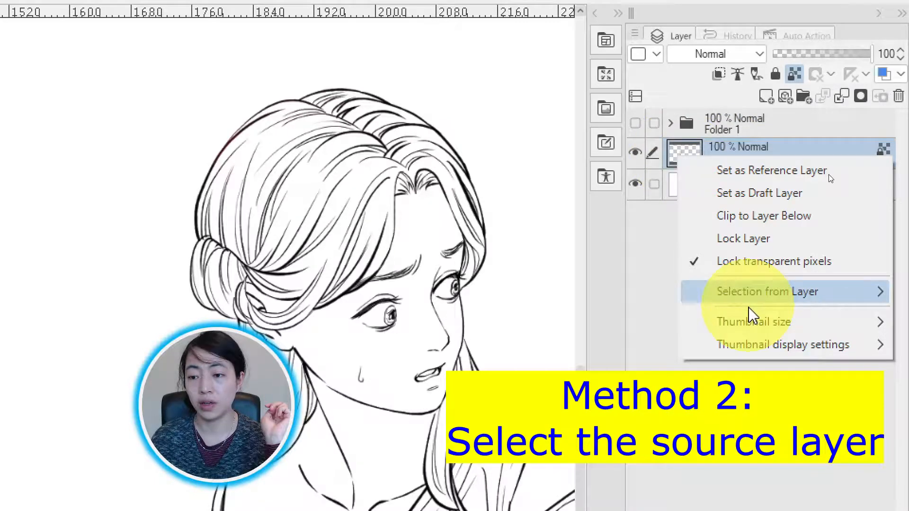
pyautogui.moveTo(758, 292)
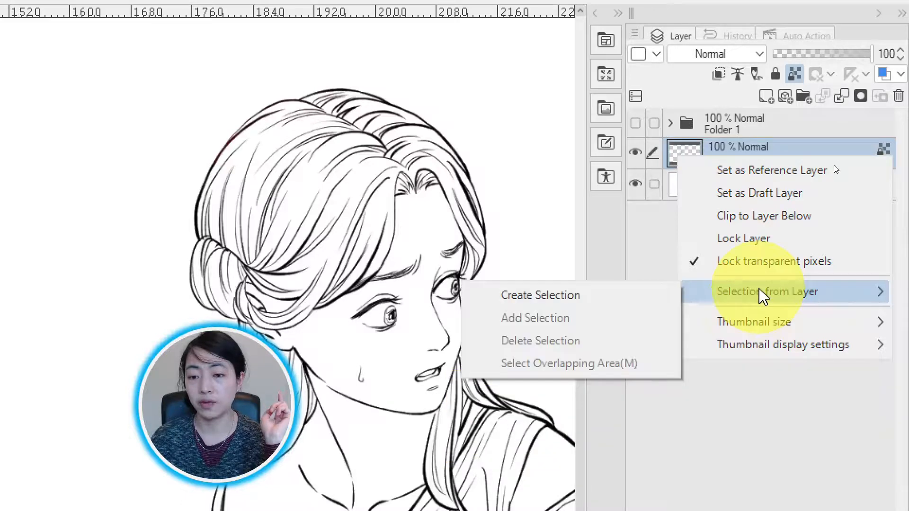
pyautogui.click(548, 297)
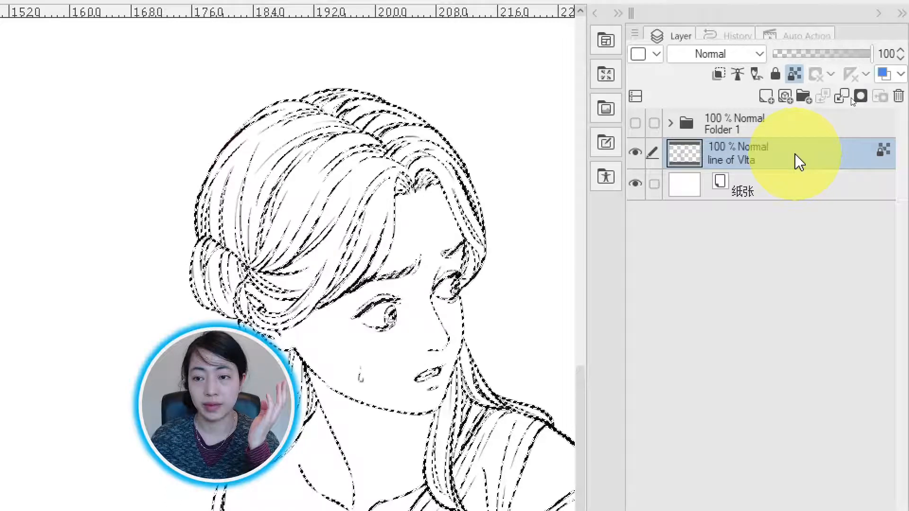
# - Add a new layer above the line art and brush red over the selected hair lines
pyautogui.click(766, 97)
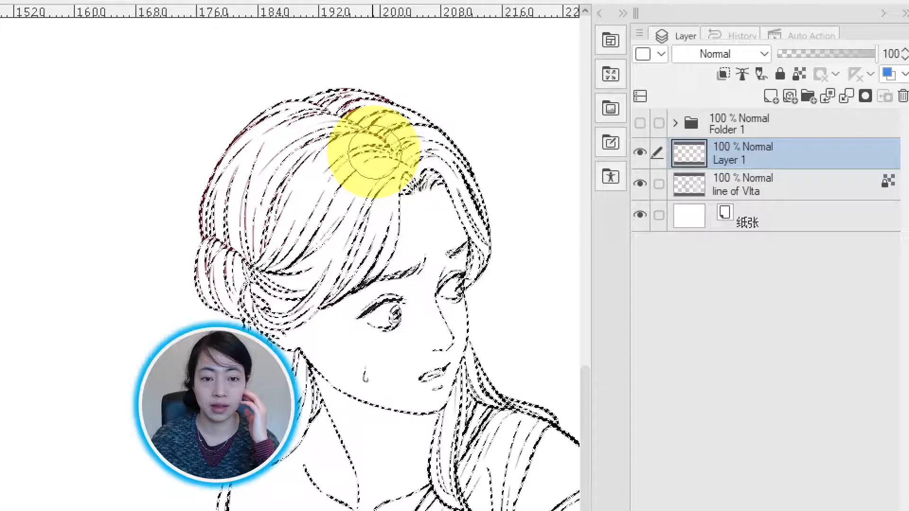
pyautogui.moveTo(374, 152); pyautogui.dragTo(238, 254)
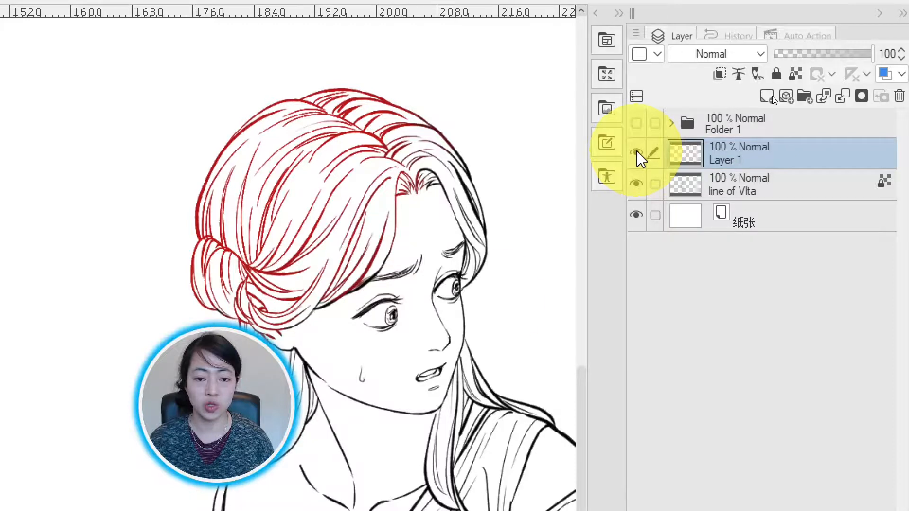
pyautogui.rightClick(674, 162)
# - Add a new layer clipped to the "line of VIta" layer and brush red over the woman's hair lines
pyautogui.click(684, 154)
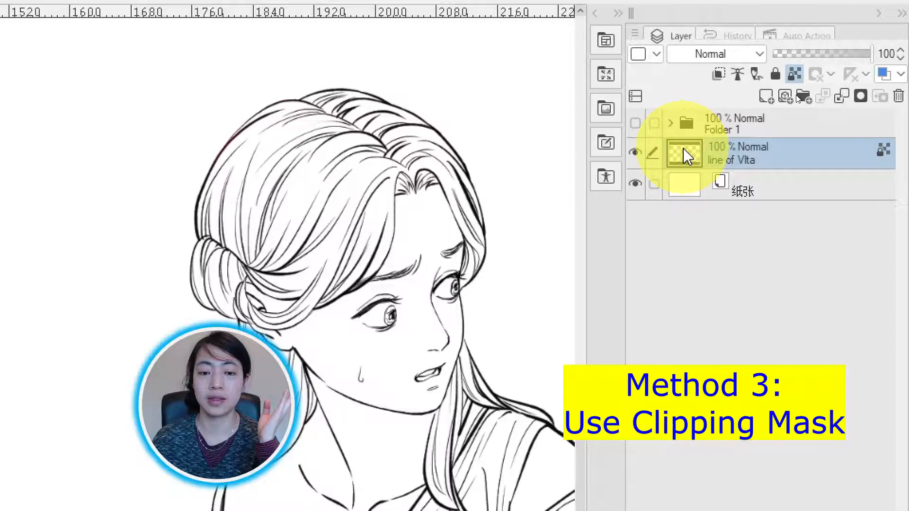
pyautogui.click(767, 96)
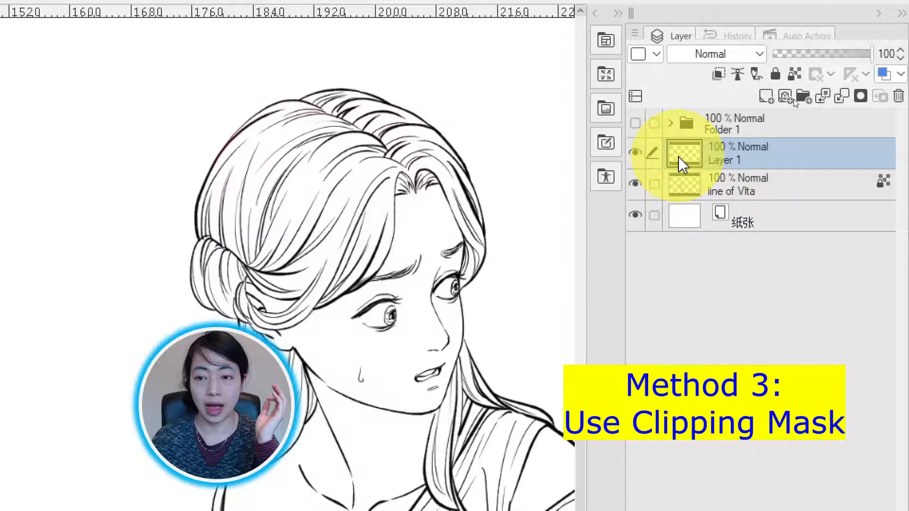
pyautogui.hotkey('ctrl', 'alt', 'g')
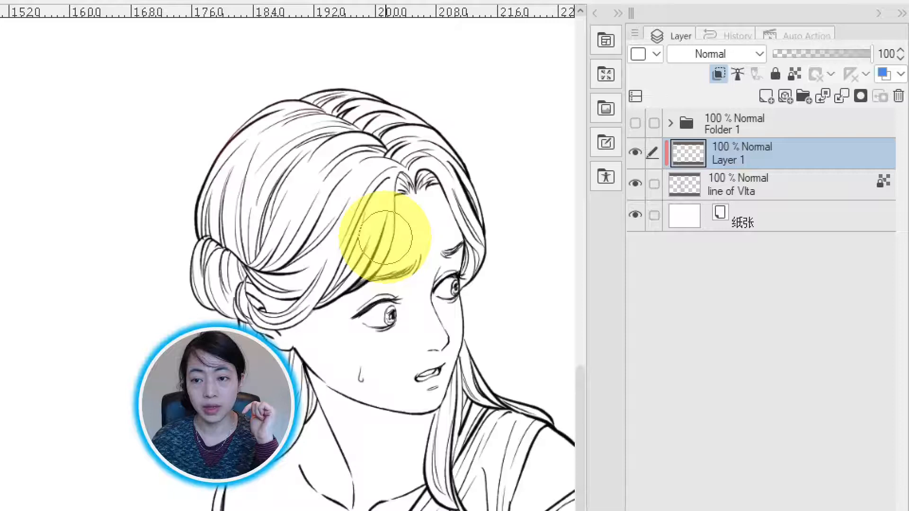
pyautogui.moveTo(385, 237)
pyautogui.mouseDown()
pyautogui.moveTo(269, 215)
pyautogui.moveTo(252, 236)
pyautogui.moveTo(272, 227)
pyautogui.moveTo(362, 262)
pyautogui.mouseUp()
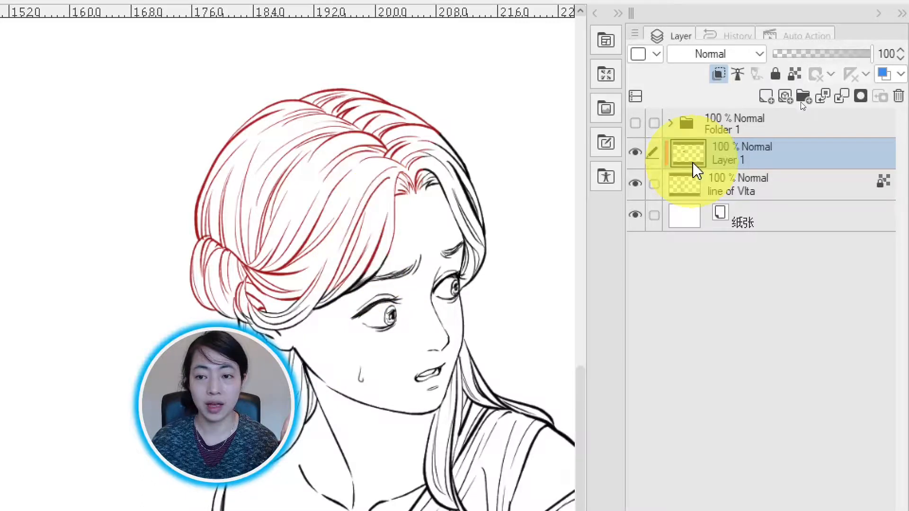
# - Clip the red-painted layer to the layer below and select the "line of VIta" layer
pyautogui.rightClick(680, 155)
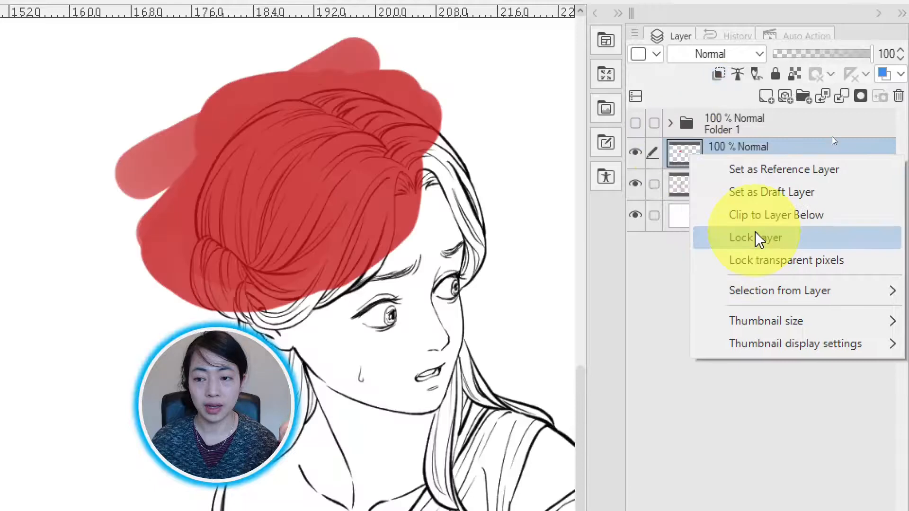
pyautogui.click(755, 218)
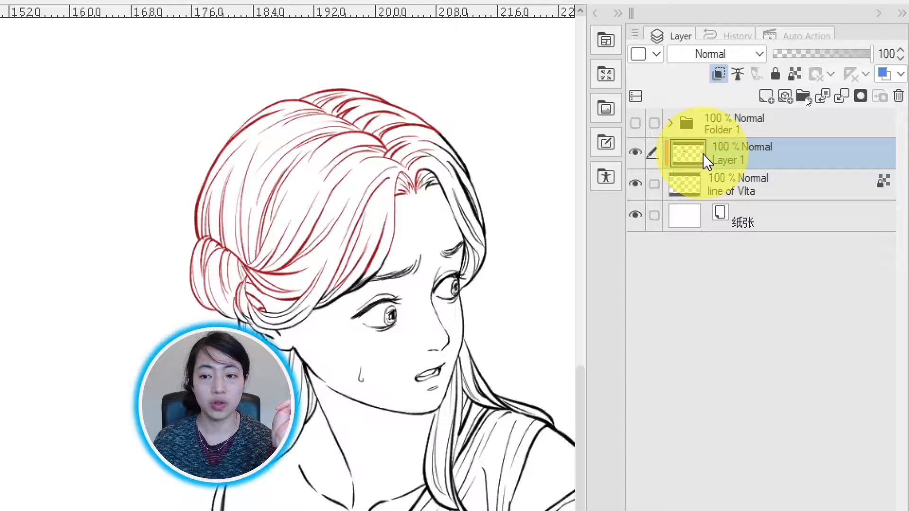
pyautogui.click(684, 187)
pyautogui.rightClick(685, 189)
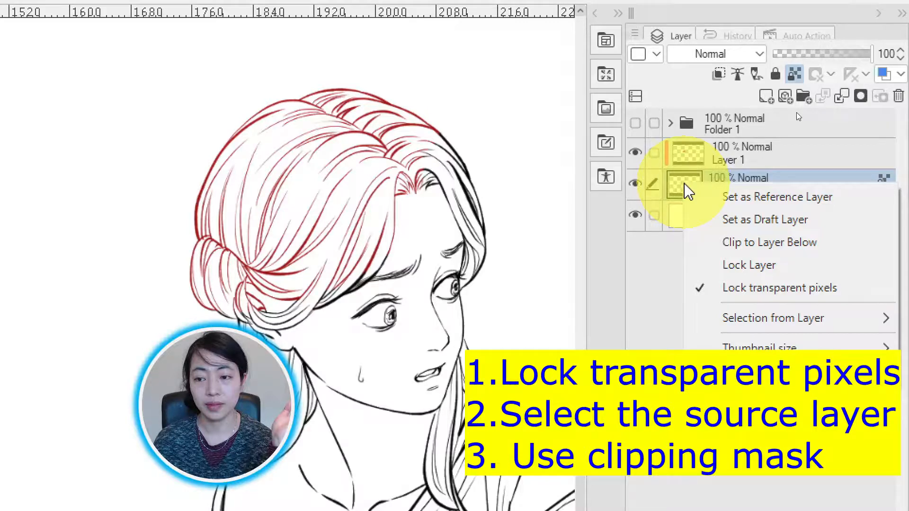
pyautogui.click(692, 157)
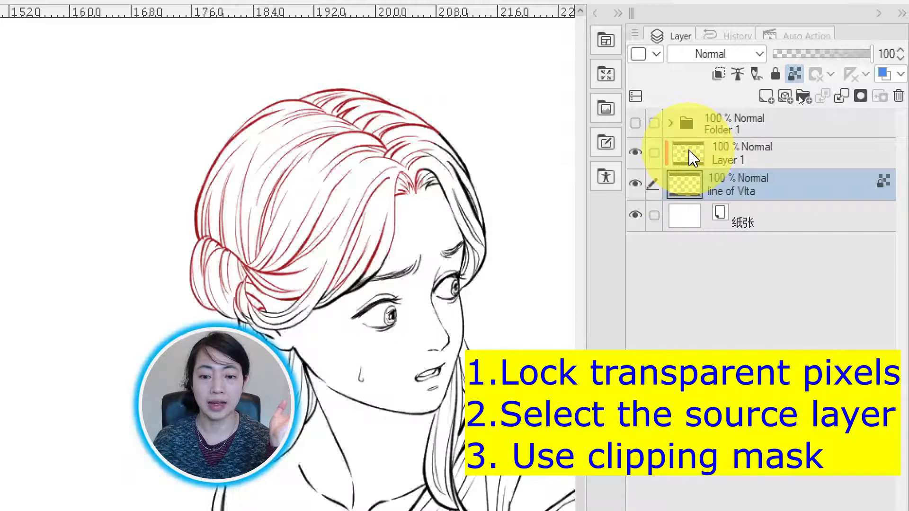